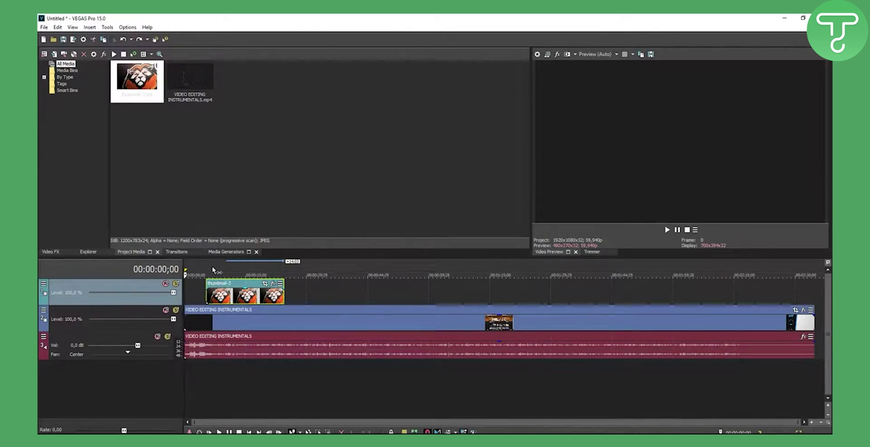
# Put the playhead at about 00:00:05;11 over the lion thumbnail event.
pyautogui.click(206, 272)
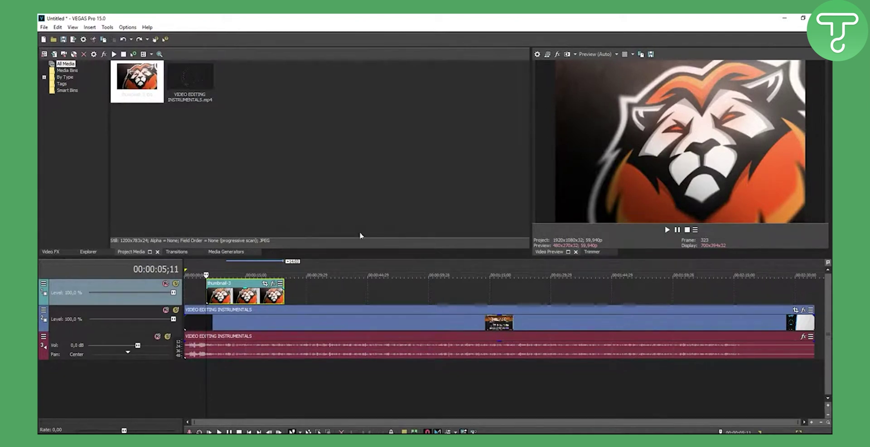
# Turn off Maintain aspect ratio in the lion event's Properties, then move the playhead later.
pyautogui.rightClick(239, 297)
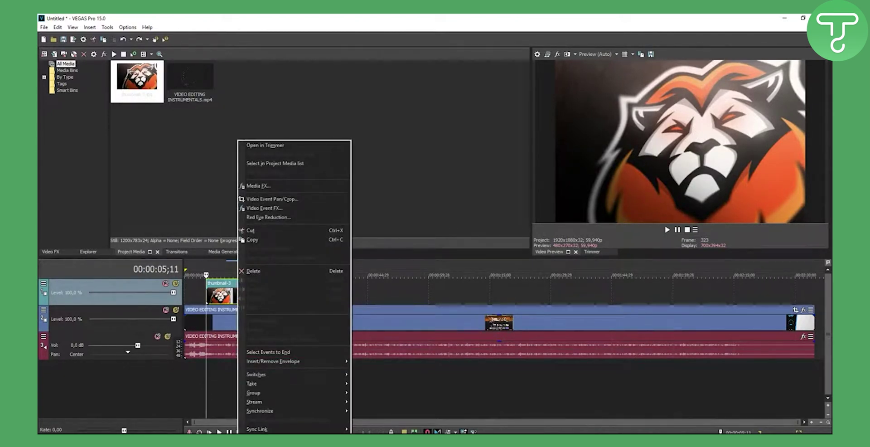
pyautogui.click(254, 430)
pyautogui.click(381, 150)
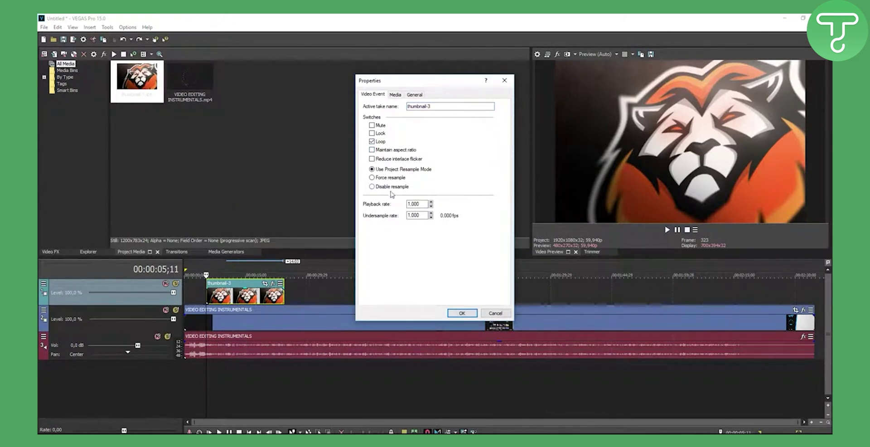
pyautogui.click(462, 313)
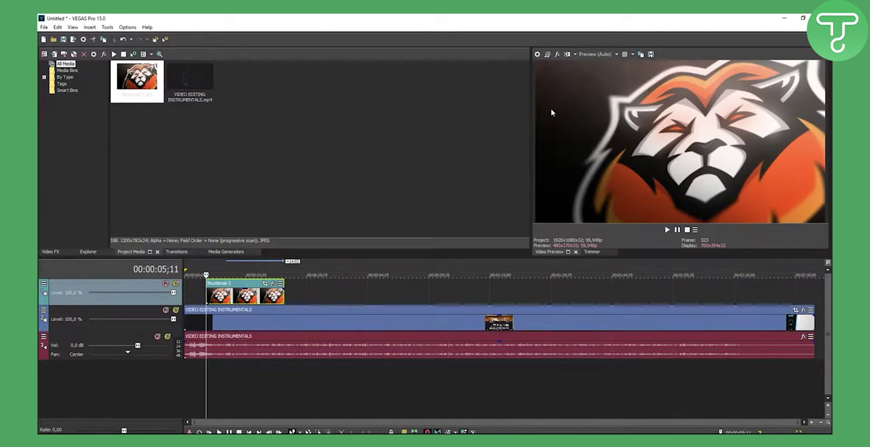
pyautogui.click(310, 275)
# Make video track 2, video track 1 and the audio track taller.
pyautogui.scroll(2, 272, 342)
pyautogui.moveTo(169, 332); pyautogui.dragTo(174, 397)
pyautogui.moveTo(171, 304); pyautogui.dragTo(171, 320)
# Return the playhead to 00:00:05;11 on the lion thumbnail.
pyautogui.click(220, 269)
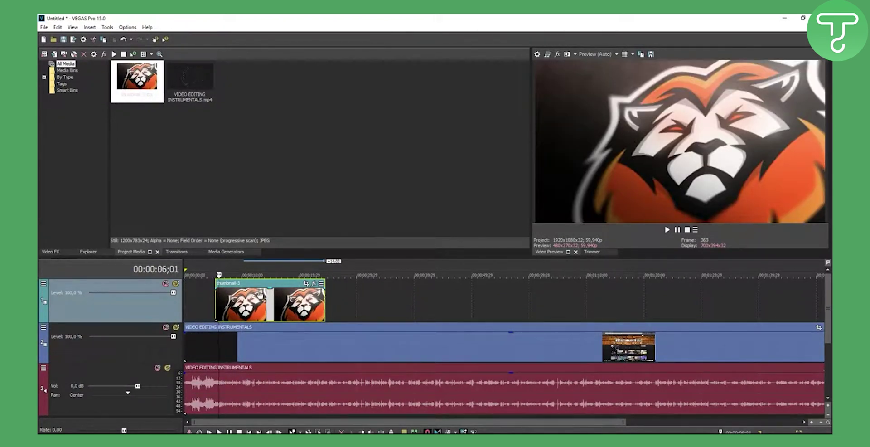
pyautogui.moveTo(218, 272)
pyautogui.mouseDown()
pyautogui.moveTo(196, 270)
pyautogui.moveTo(216, 269)
pyautogui.mouseUp()
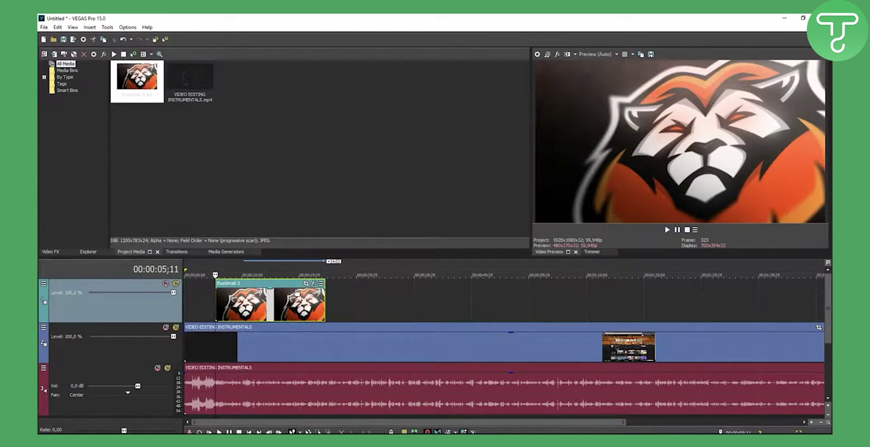
pyautogui.scroll(2, 307, 287)
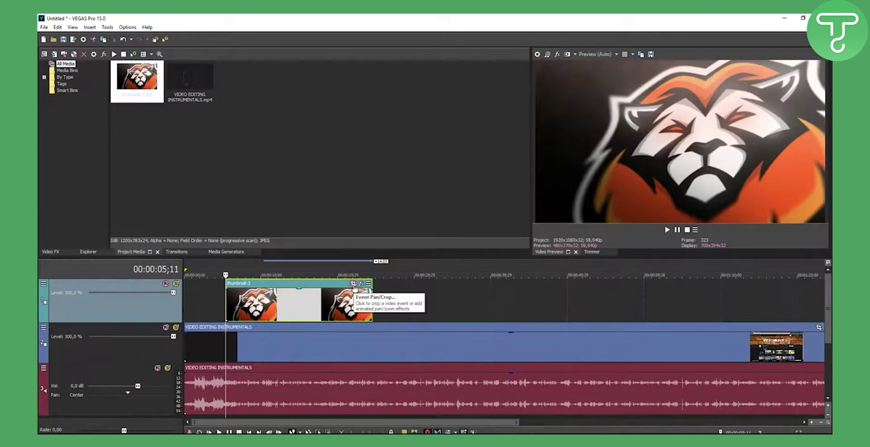
pyautogui.click(353, 284)
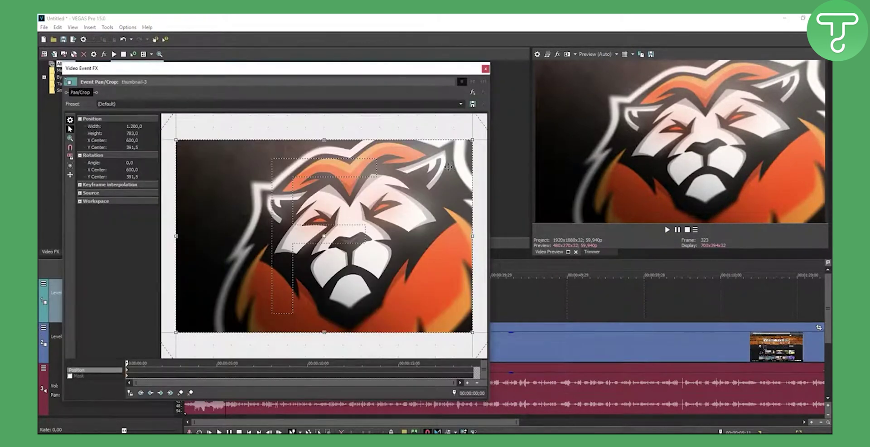
pyautogui.moveTo(486, 399); pyautogui.dragTo(491, 407)
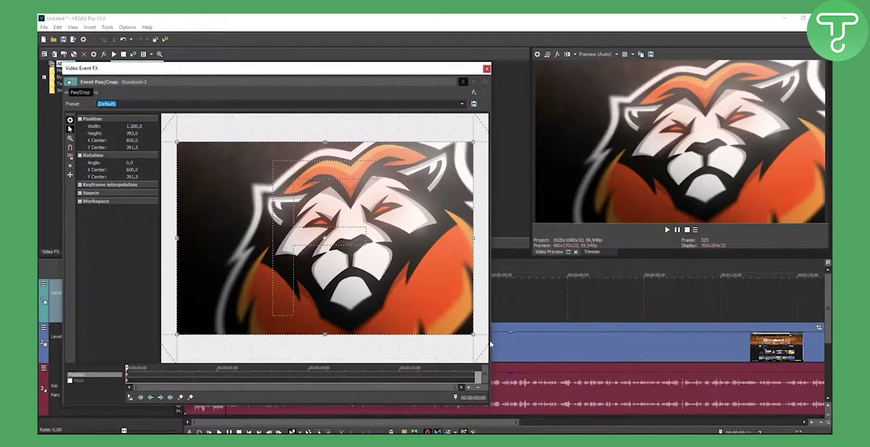
pyautogui.moveTo(491, 343); pyautogui.dragTo(779, 343)
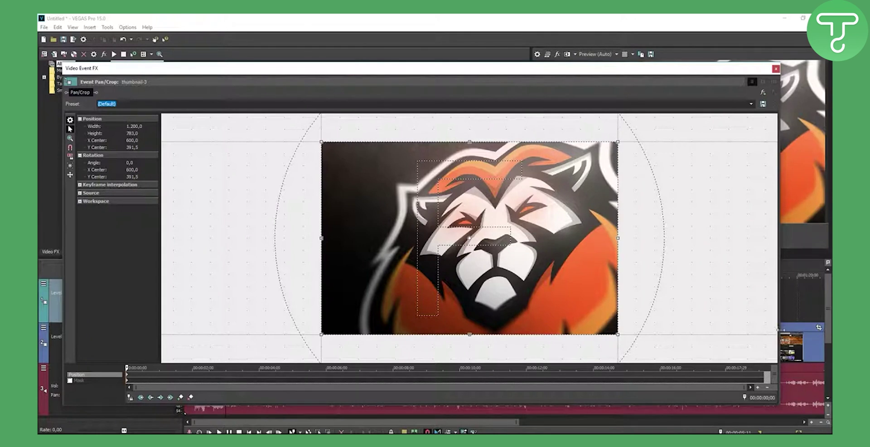
pyautogui.moveTo(780, 329); pyautogui.dragTo(386, 357)
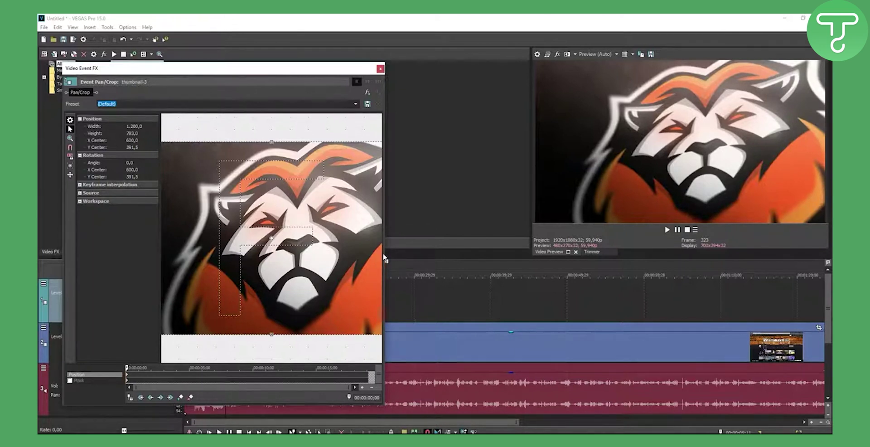
pyautogui.moveTo(387, 253); pyautogui.dragTo(488, 252)
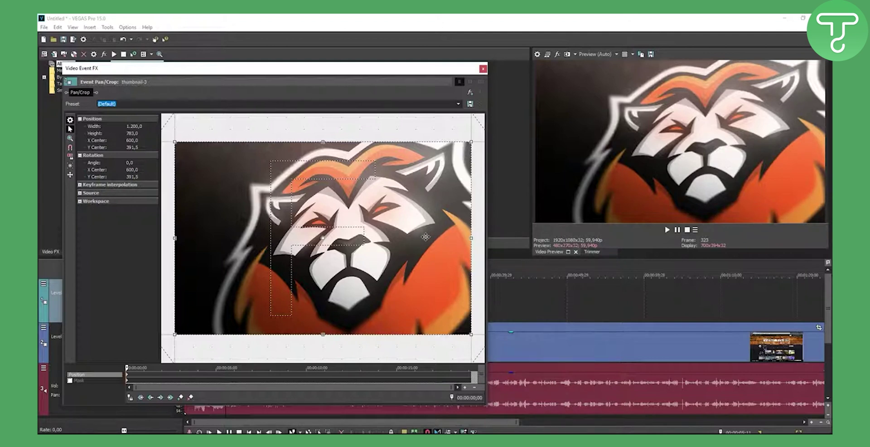
# Slide the crop frame left until the lion leaves view, then nudge the keyframe time later.
pyautogui.moveTo(418, 236); pyautogui.dragTo(197, 238)
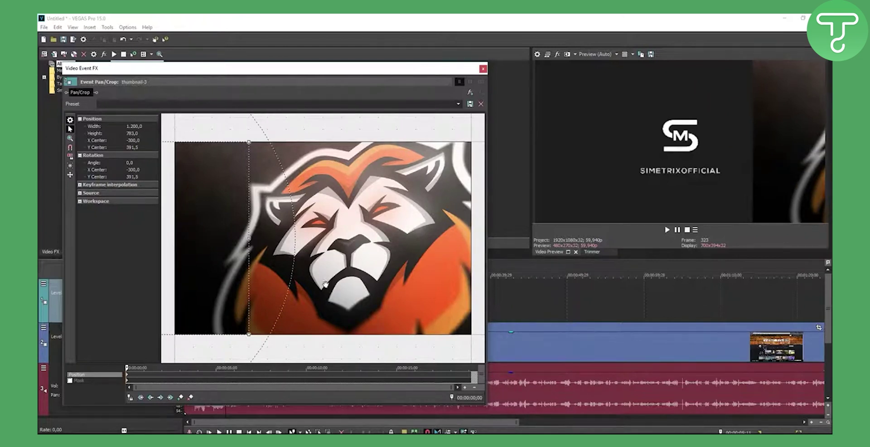
pyautogui.moveTo(218, 261); pyautogui.dragTo(161, 265)
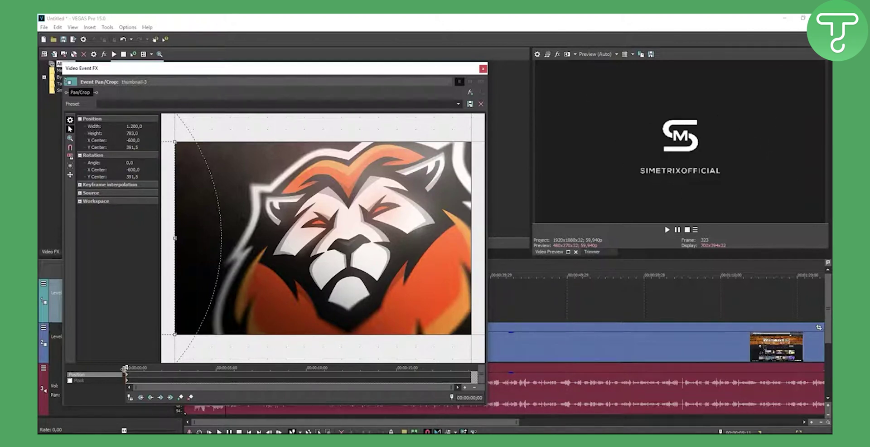
pyautogui.moveTo(127, 368); pyautogui.dragTo(215, 368)
# Slide the crop rightward, adding keyframes at 5 and 10 seconds.
pyautogui.moveTo(173, 265); pyautogui.dragTo(216, 265)
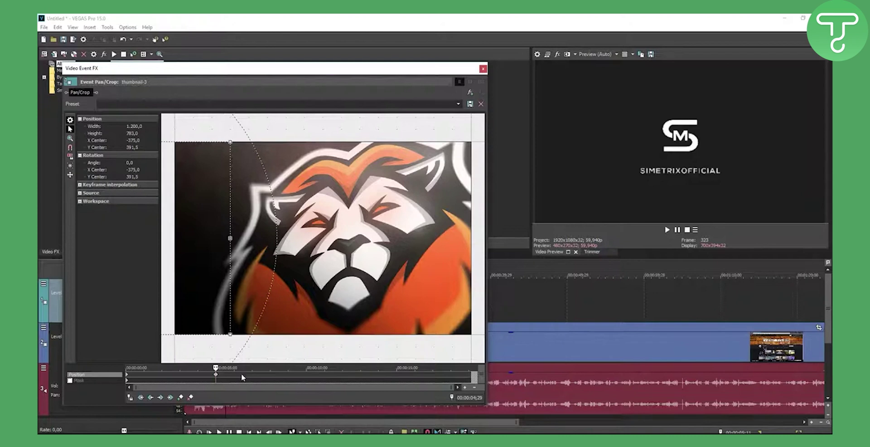
pyautogui.moveTo(219, 317); pyautogui.dragTo(250, 329)
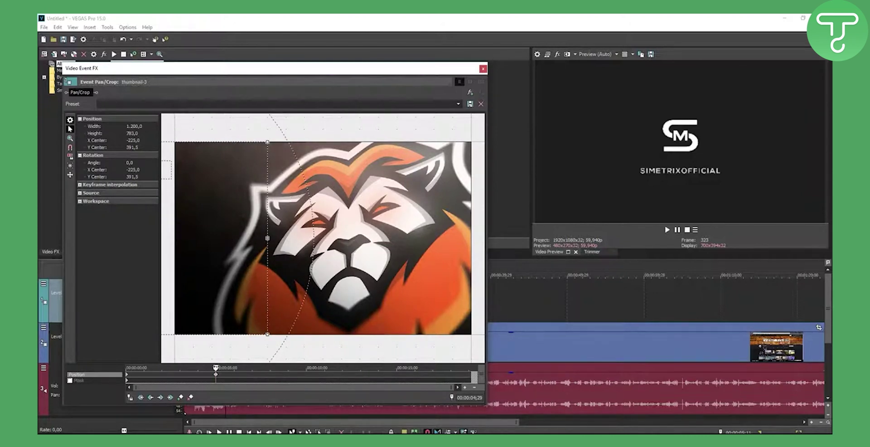
pyautogui.moveTo(216, 368); pyautogui.dragTo(289, 368)
pyautogui.moveTo(289, 367); pyautogui.dragTo(306, 367)
pyautogui.moveTo(221, 307); pyautogui.dragTo(308, 307)
# Add a keyframe near 15 s, centre the crop at the event end, and review.
pyautogui.moveTo(301, 374); pyautogui.dragTo(396, 375)
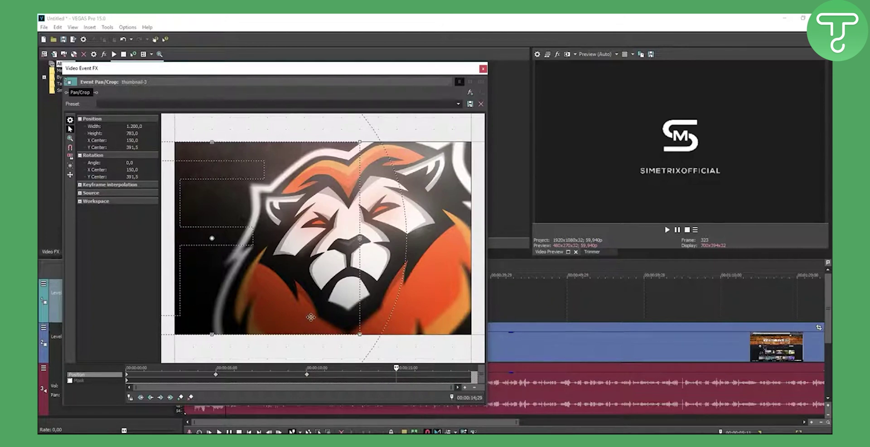
pyautogui.moveTo(313, 317); pyautogui.dragTo(423, 329)
pyautogui.press('End')
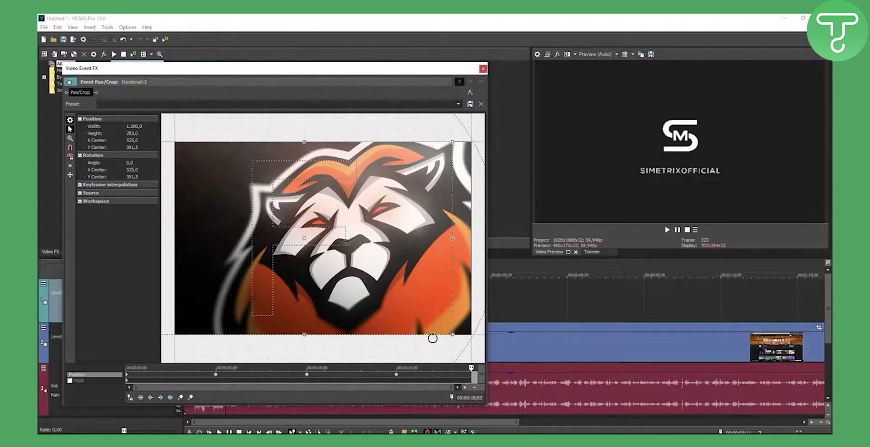
pyautogui.moveTo(394, 309); pyautogui.dragTo(399, 310)
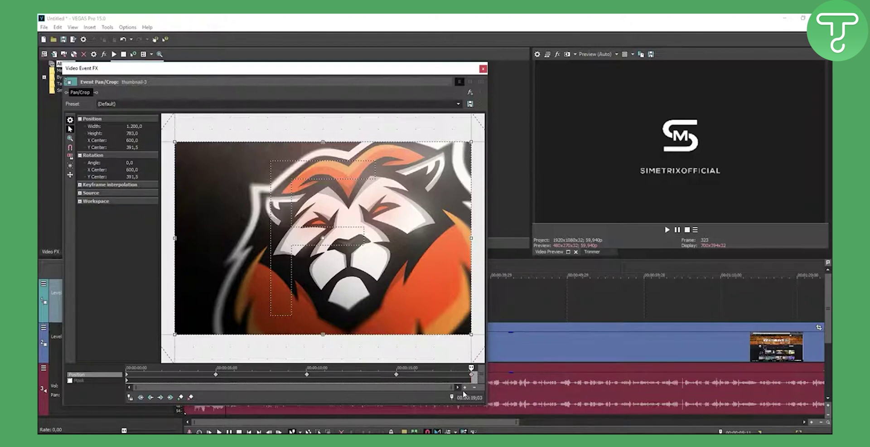
pyautogui.moveTo(471, 368); pyautogui.dragTo(127, 368)
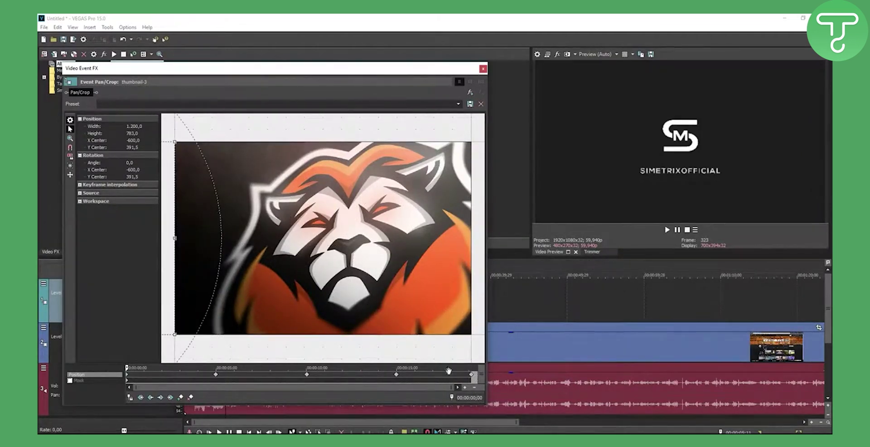
# Set the first keyframe's interpolation type, then close the Pan/Crop window.
pyautogui.click(473, 376)
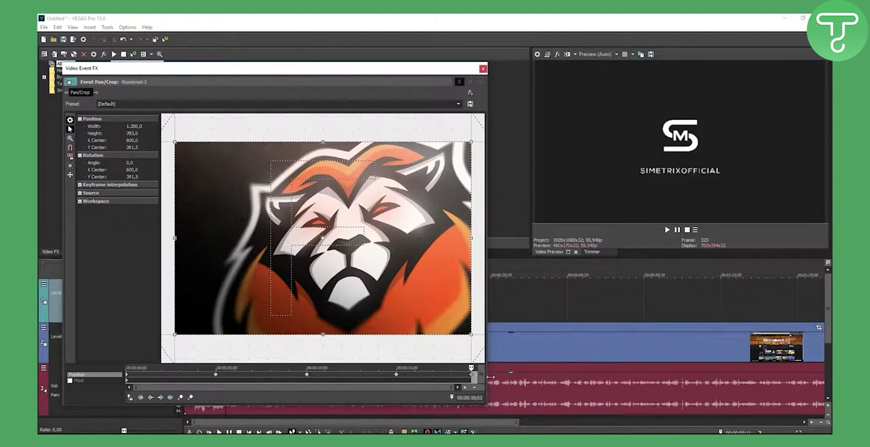
pyautogui.rightClick(128, 378)
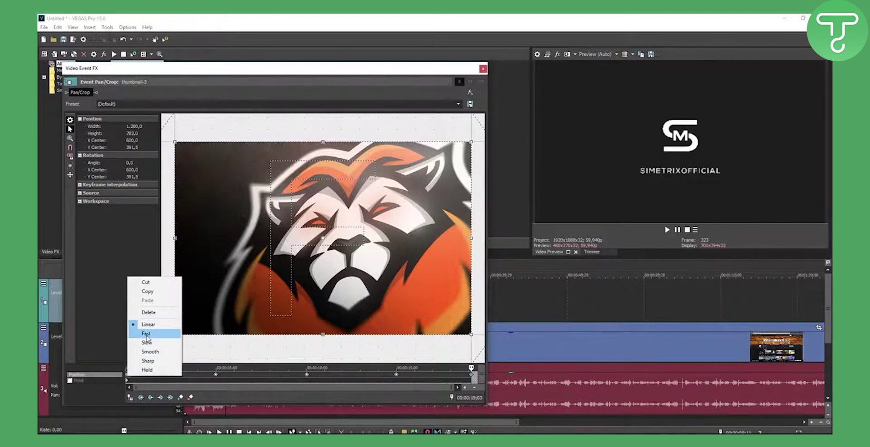
pyautogui.click(147, 333)
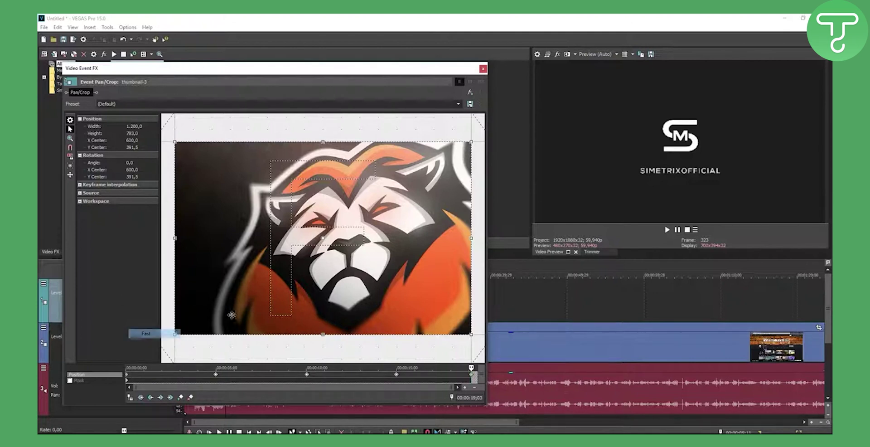
pyautogui.click(483, 69)
# Play from about 4 s to 00:00:22;02, then reopen the lion event's Pan/Crop.
pyautogui.click(221, 271)
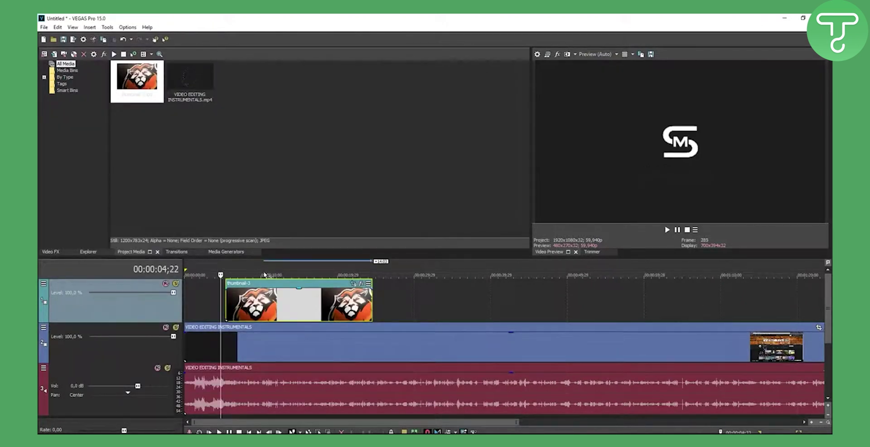
pyautogui.click(253, 382)
pyautogui.press('space')
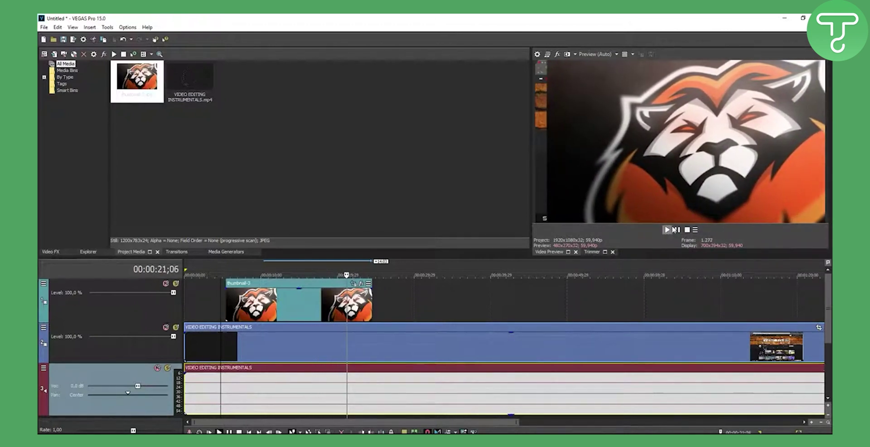
pyautogui.click(677, 230)
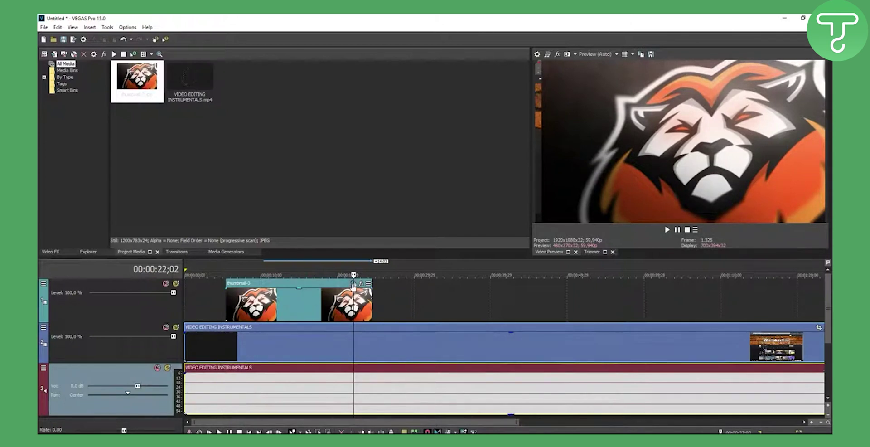
pyautogui.click(353, 284)
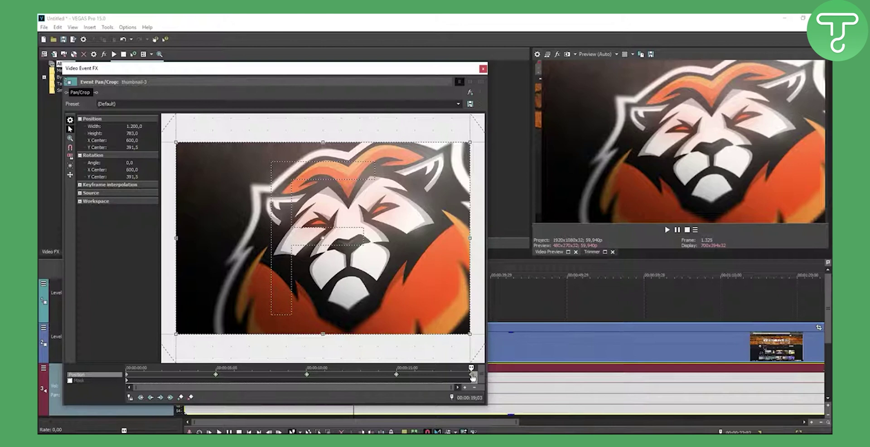
# Make the first Position keyframe Linear, close Pan/Crop, and play from about 4 s.
pyautogui.rightClick(127, 377)
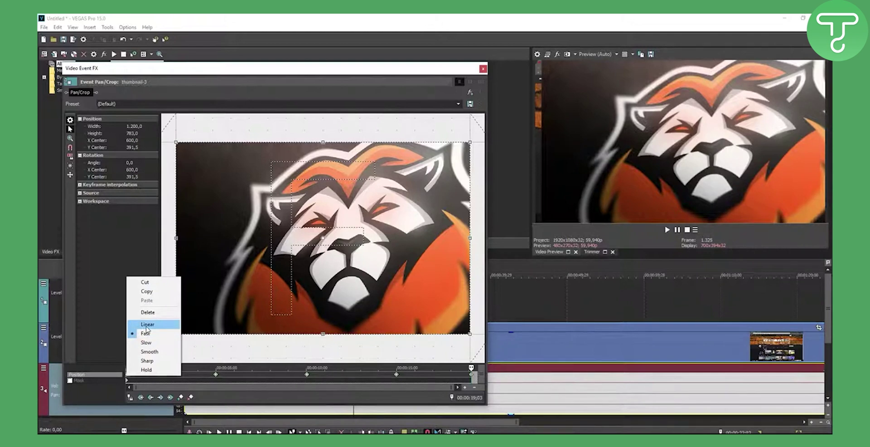
pyautogui.click(147, 324)
pyautogui.click(483, 69)
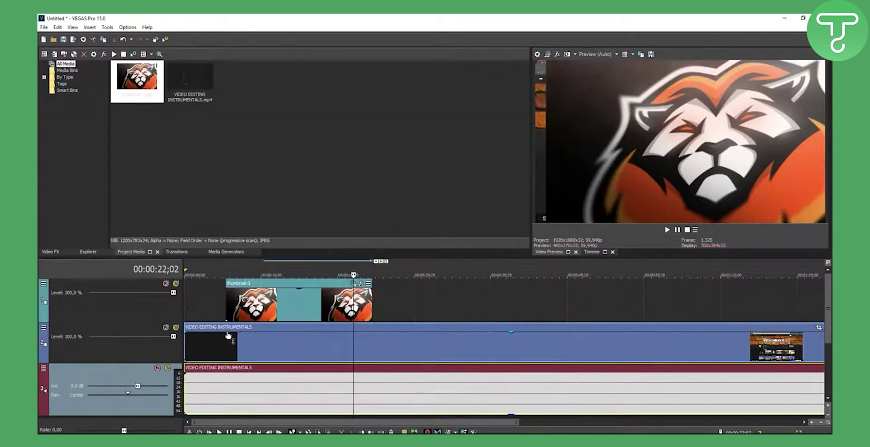
pyautogui.click(221, 271)
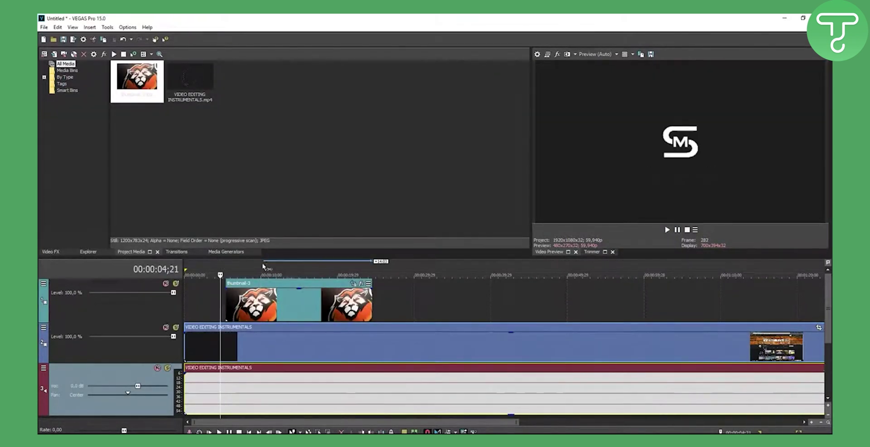
pyautogui.press('space')
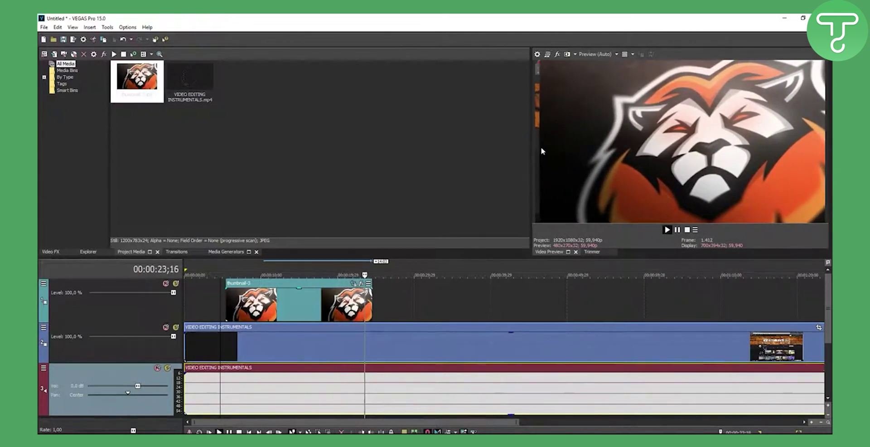
# Pause playback, reopen the lion's Pan/Crop, and reposition the window.
pyautogui.press('Return')
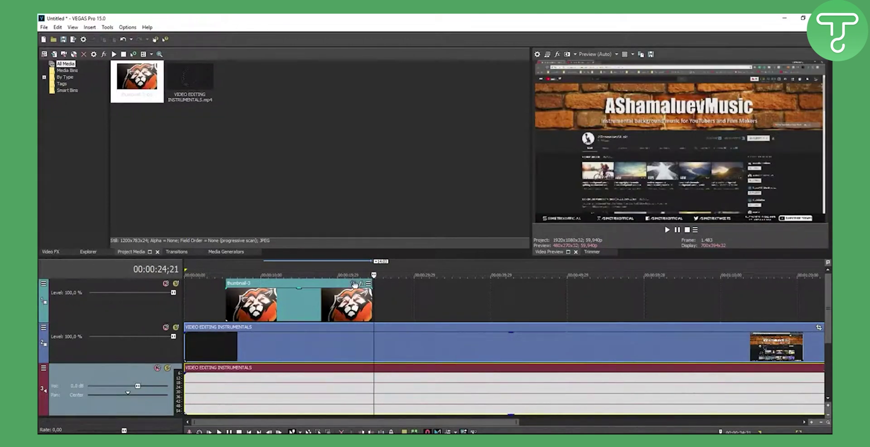
pyautogui.click(354, 284)
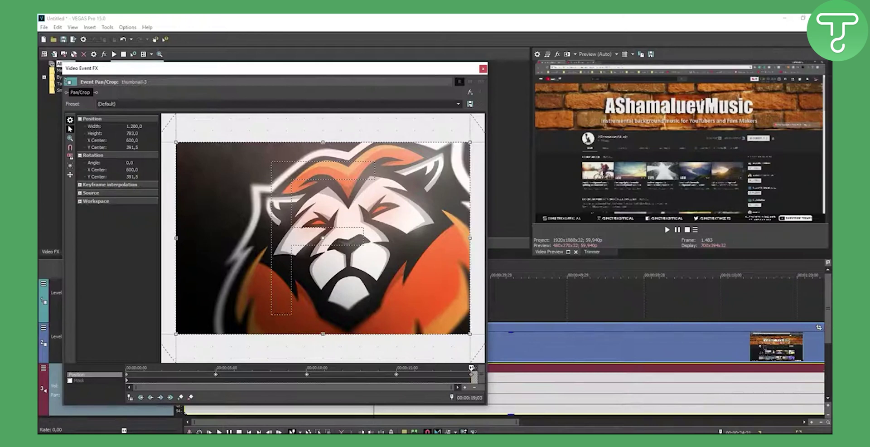
pyautogui.moveTo(471, 367)
pyautogui.mouseDown()
pyautogui.moveTo(141, 368)
pyautogui.moveTo(468, 367)
pyautogui.mouseUp()
pyautogui.moveTo(269, 62); pyautogui.dragTo(337, 66)
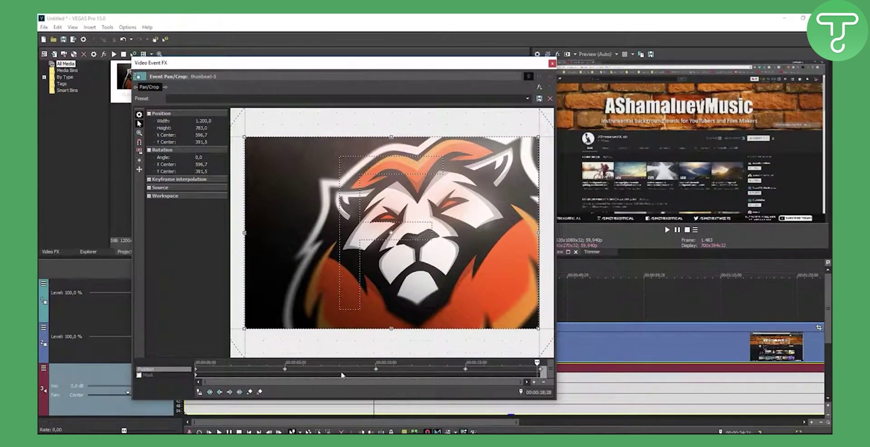
# Delete the position keyframes at 00:00:04;29 and 00:00:14;29.
pyautogui.click(285, 370)
pyautogui.moveTo(286, 373); pyautogui.dragTo(433, 372)
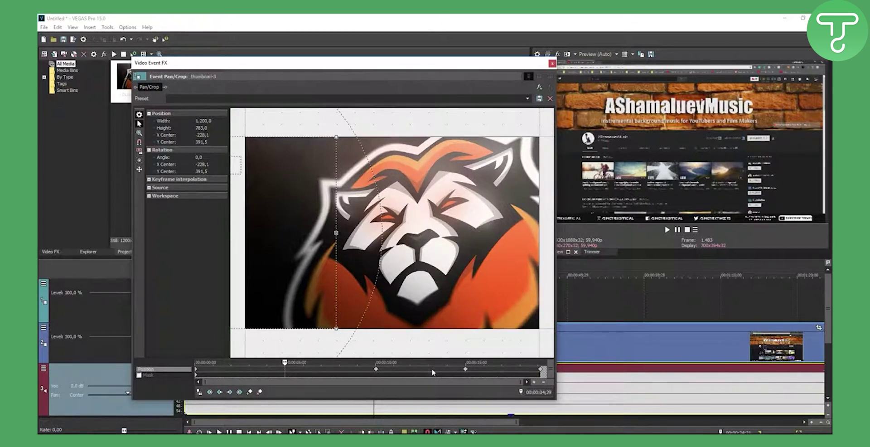
pyautogui.click(466, 370)
pyautogui.press('space')
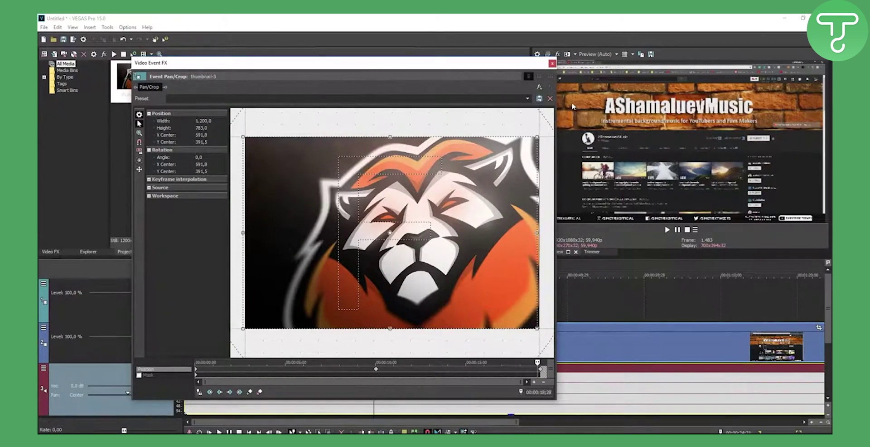
# Close Pan/Crop and preview the animation from about 5 seconds.
pyautogui.click(553, 63)
pyautogui.click(226, 270)
pyautogui.press('space')
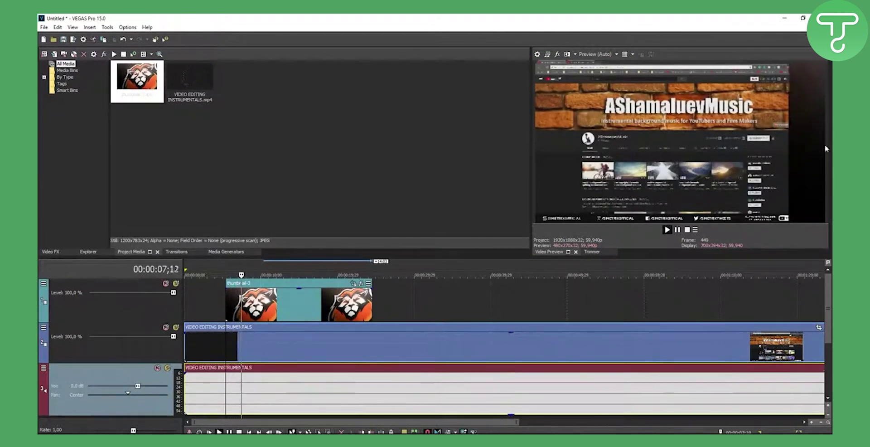
# Stop playback, reopen the lion's Pan/Crop, and go to the end keyframe at 00:00:19;03.
pyautogui.press('space')
pyautogui.click(352, 285)
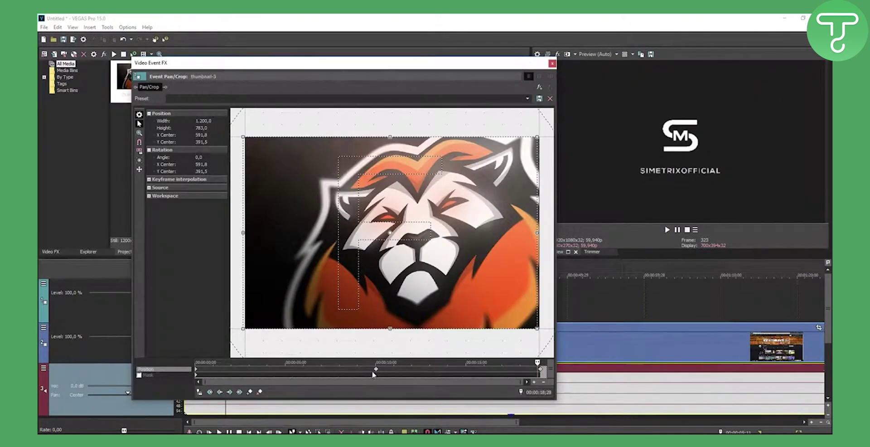
pyautogui.click(377, 370)
pyautogui.click(540, 368)
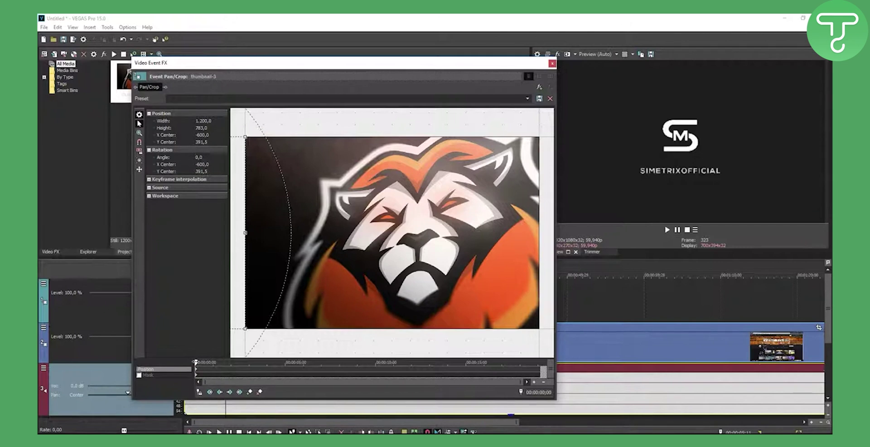
pyautogui.press('End')
# Move the end frame to X Center 600, set linear interpolation, and play the slide.
pyautogui.moveTo(238, 278); pyautogui.dragTo(525, 278)
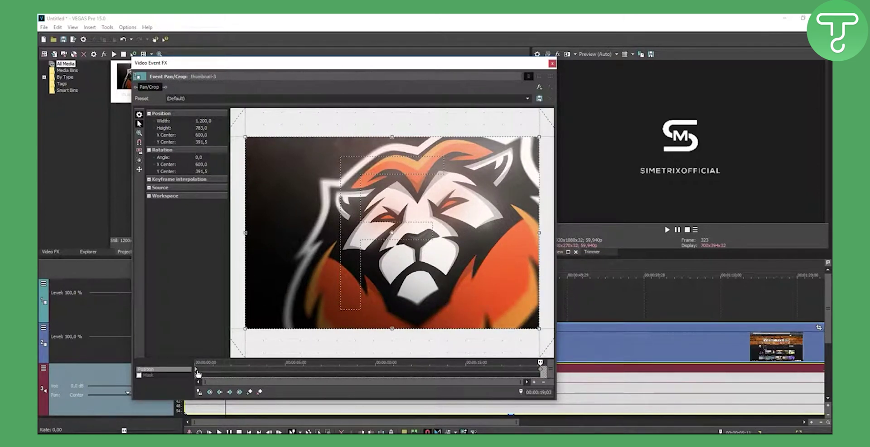
pyautogui.rightClick(197, 371)
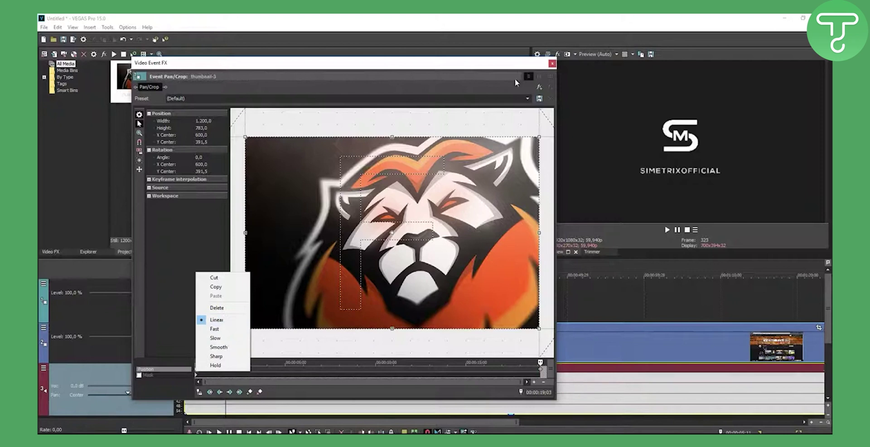
pyautogui.click(552, 64)
pyautogui.press('space')
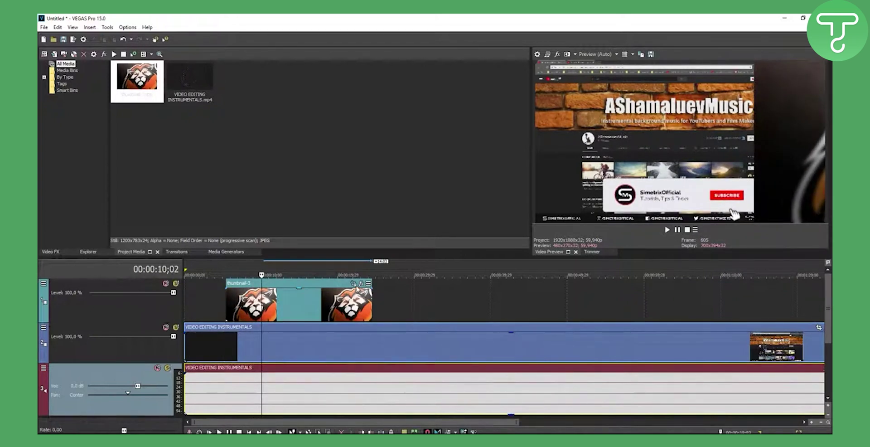
pyautogui.click(354, 284)
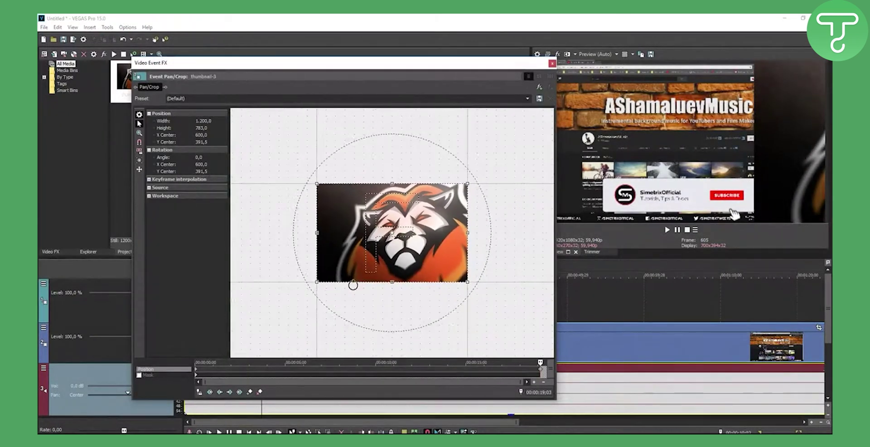
pyautogui.scroll(2, 353, 285)
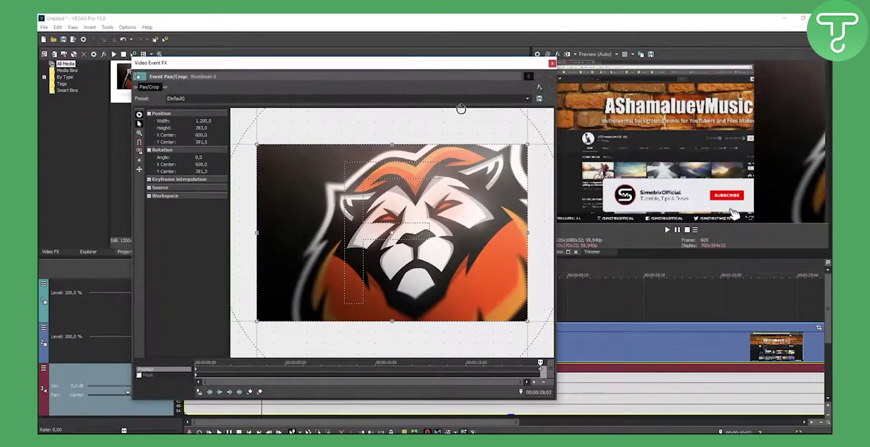
pyautogui.scroll(-2, 392, 233)
pyautogui.scroll(3, 392, 233)
pyautogui.scroll(-2, 392, 233)
pyautogui.click(552, 63)
pyautogui.moveTo(261, 275); pyautogui.dragTo(216, 268)
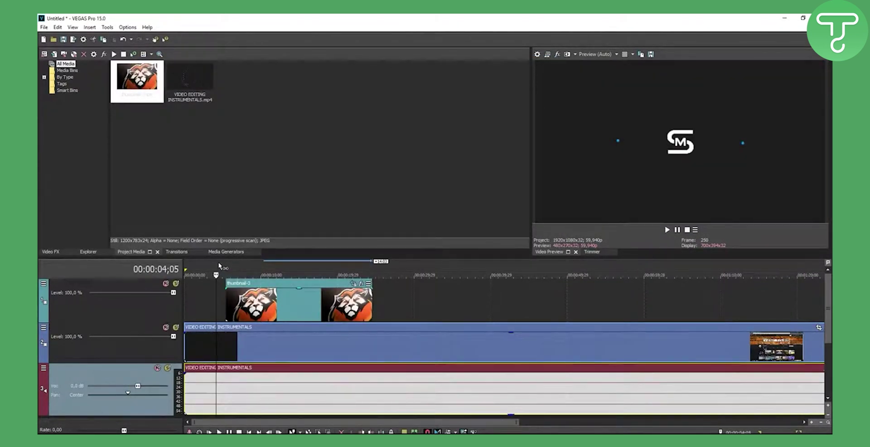